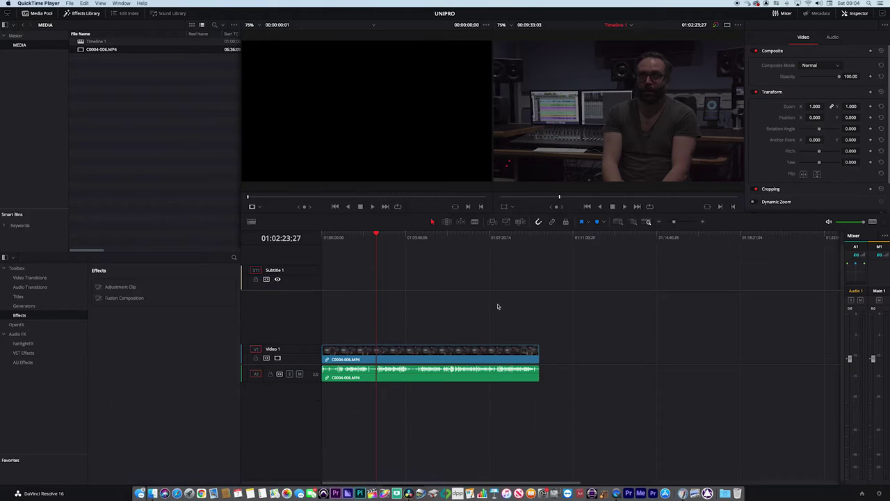
- Bring DaVinci Resolve forward and reposition the floating waveform and vectorscope Scopes window
left_click(613, 272)
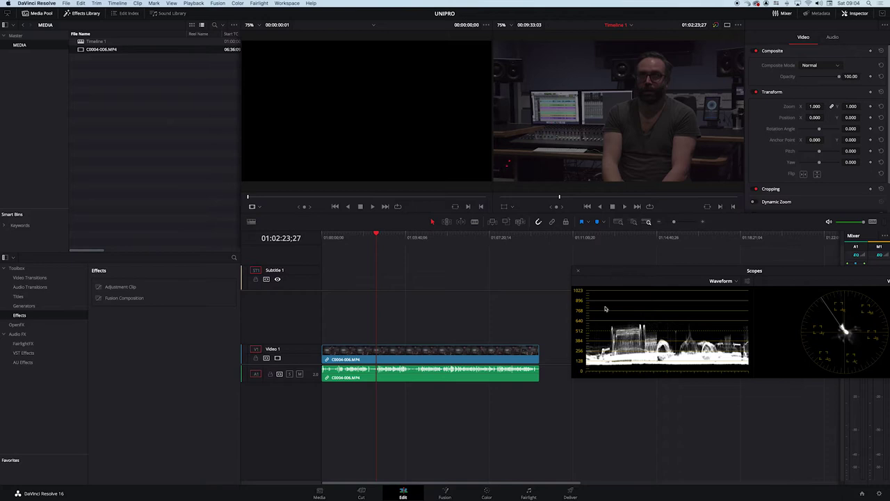
left_click_drag(618, 272, 617, 260)
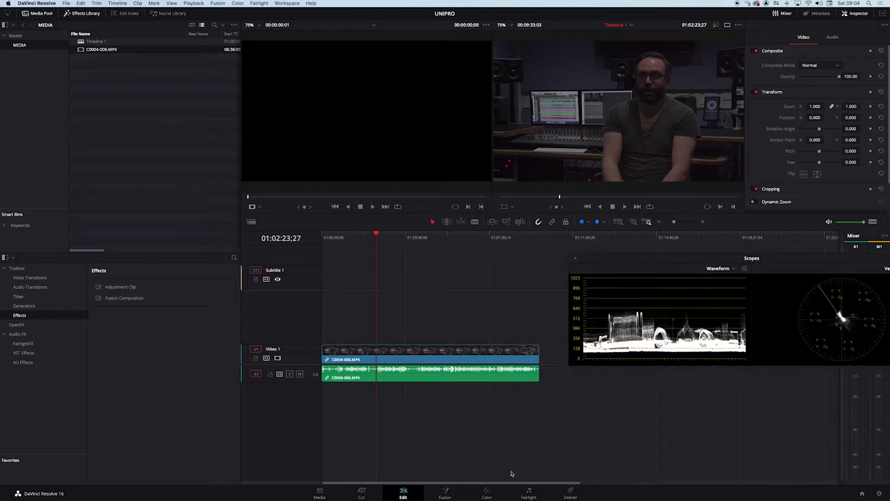
- Switch to the Color page and move the Scopes window up, clear of the Curves palette
left_click(487, 493)
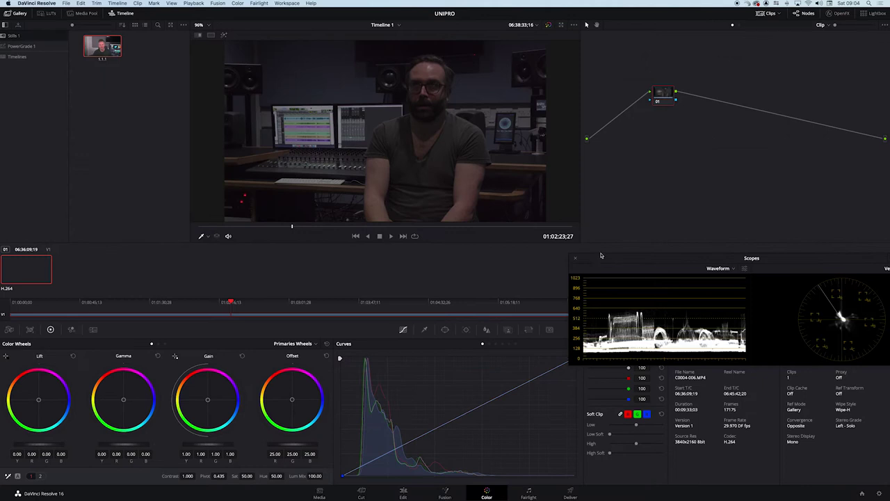
left_click_drag(603, 263, 588, 197)
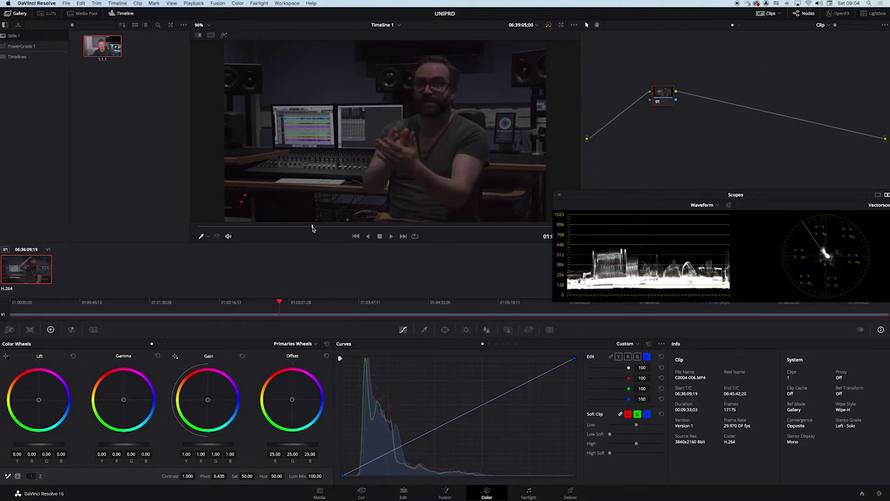
left_click_drag(641, 197, 641, 200)
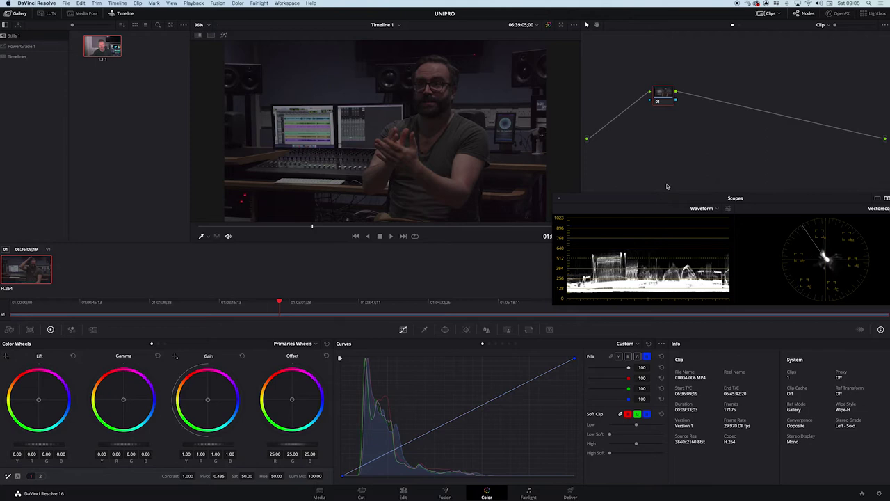
left_click_drag(671, 199, 651, 192)
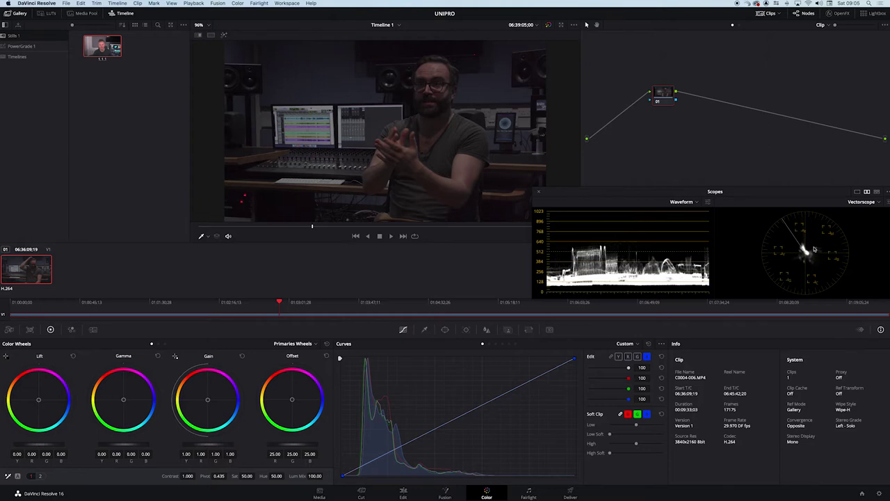
- Link Y, R, G and B on the custom curve, glance at Qualifier and Window, then return to Curves
left_click(611, 356)
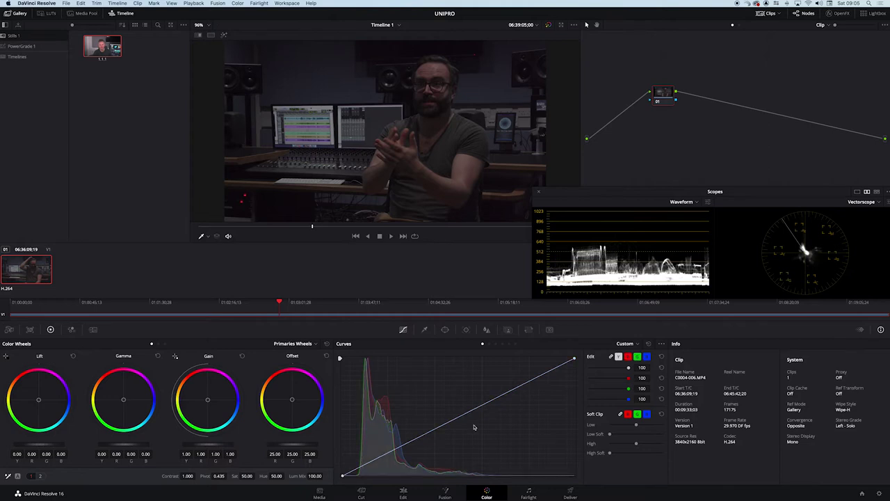
left_click(425, 330)
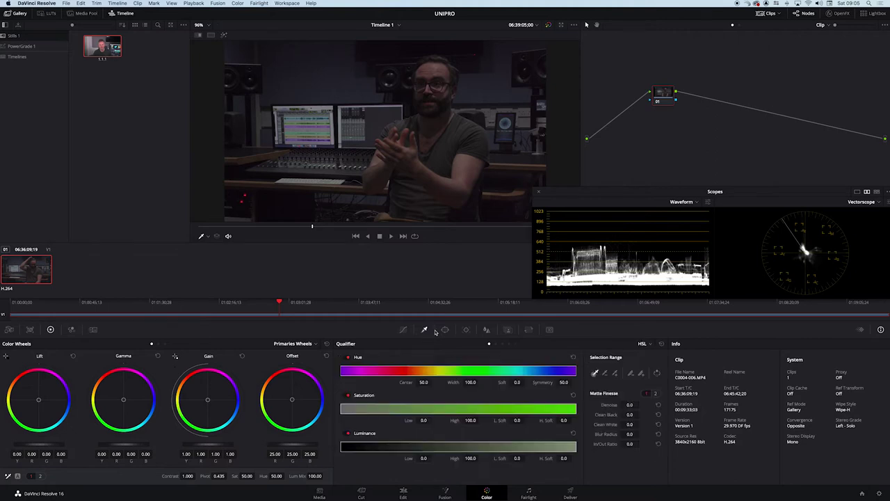
left_click(445, 330)
left_click(405, 330)
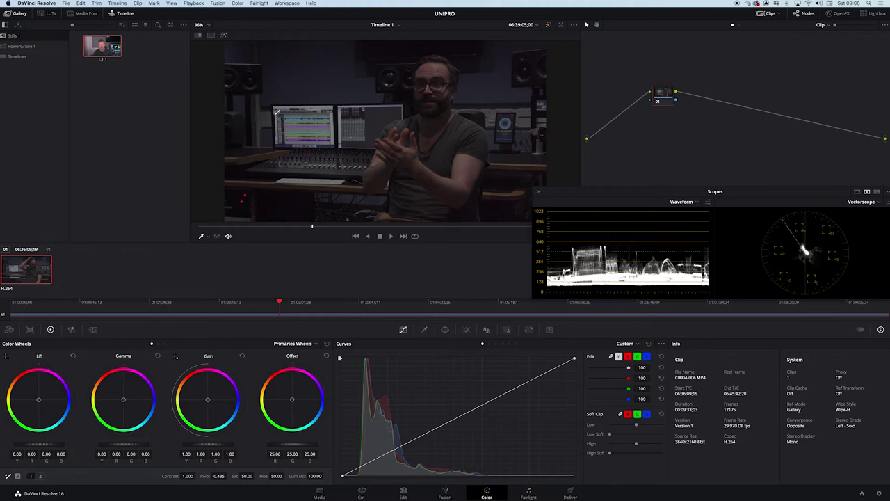
scroll(277, 112, "down", 1)
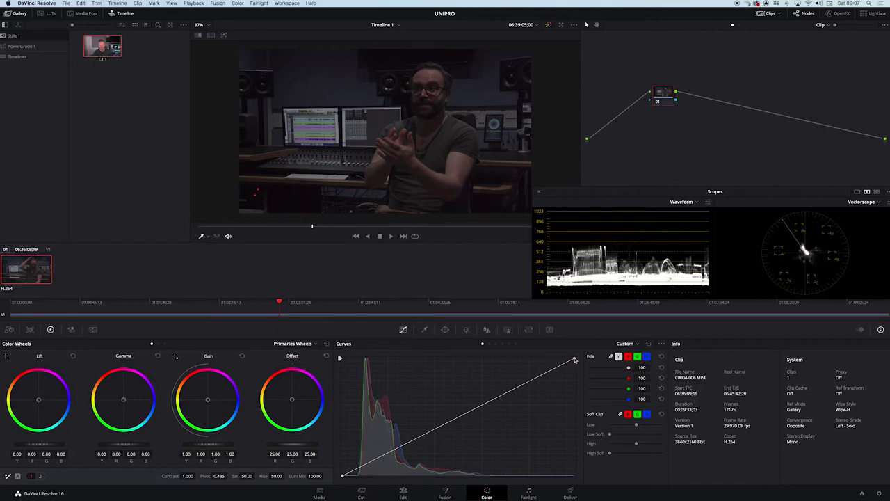
- Drag the custom curve's top-right highlight point left along the top edge to brighten the highlights
left_click_drag(574, 359, 494, 358)
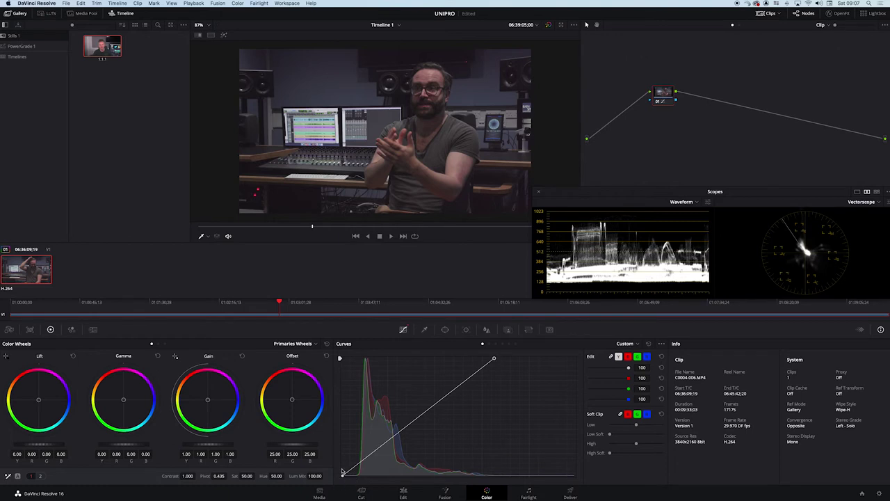
left_click_drag(494, 359, 475, 358)
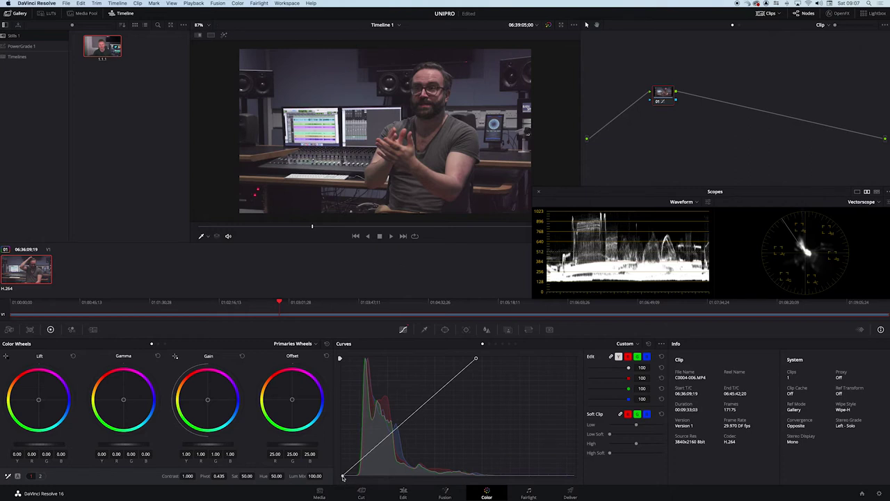
- Adjust the curve's black point, then unlink Y/RGB and select the red channel curve
left_click_drag(343, 477, 360, 486)
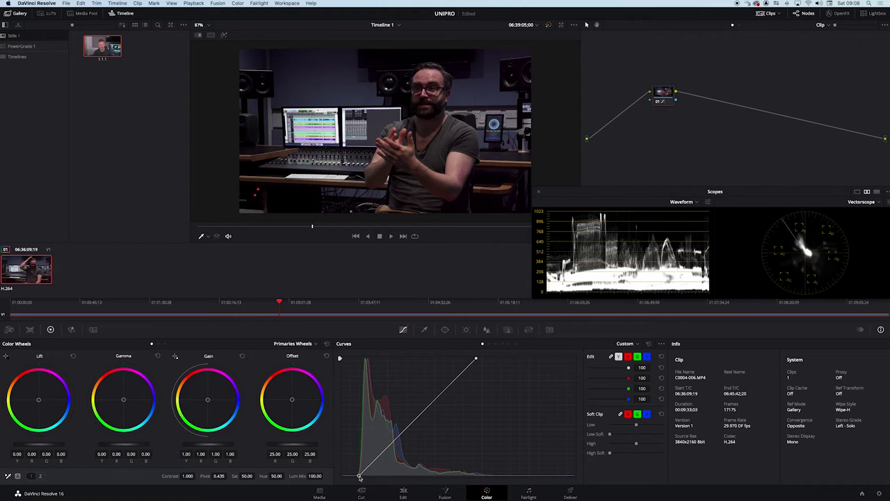
left_click_drag(360, 477, 351, 479)
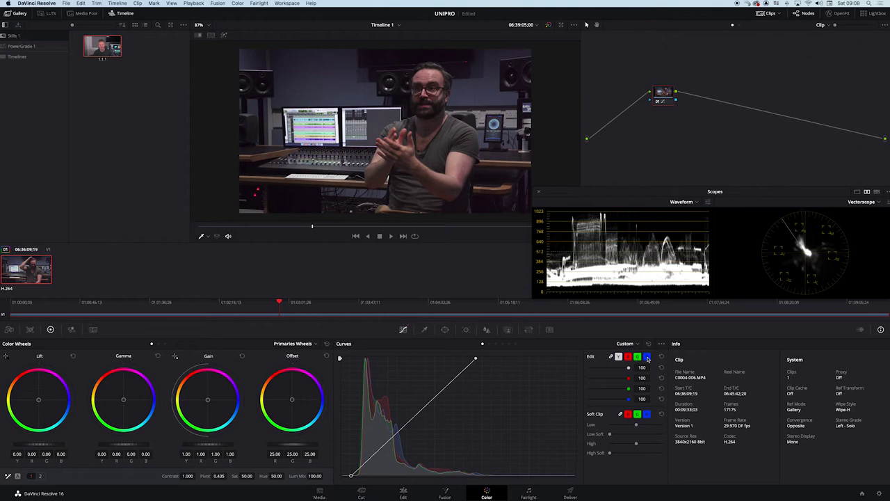
left_click(611, 357)
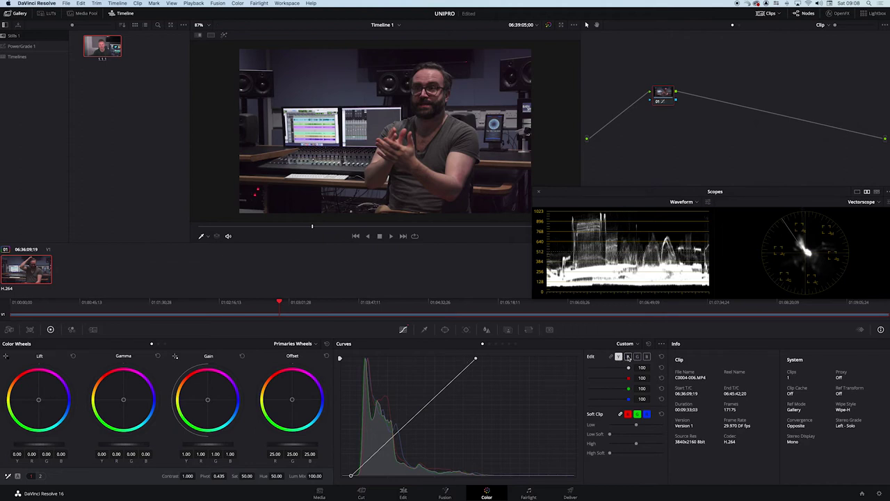
left_click(628, 357)
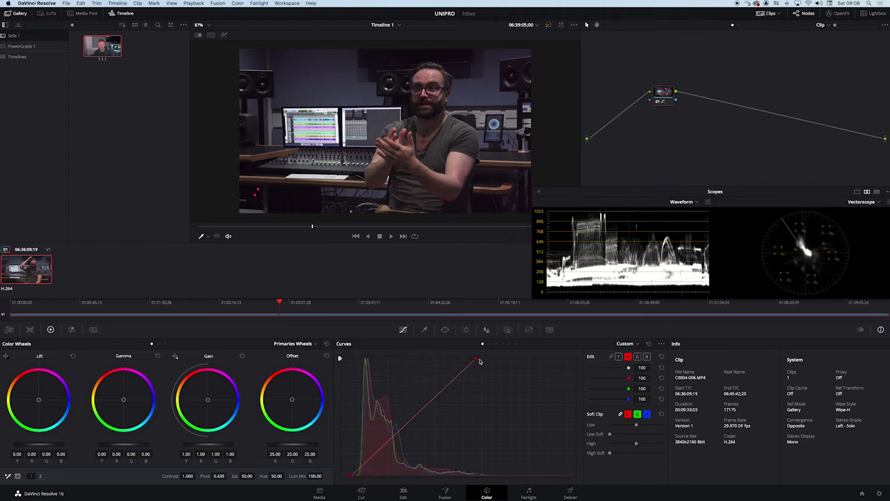
- Move the red curve's top and bottom points, settling them back on the neutral diagonal
mouse_move(477, 360)
left_mouse_down()
mouse_move(501, 364)
mouse_move(466, 357)
mouse_move(477, 361)
left_mouse_up()
mouse_move(477, 360)
left_mouse_down()
mouse_move(490, 360)
mouse_move(482, 359)
left_mouse_up()
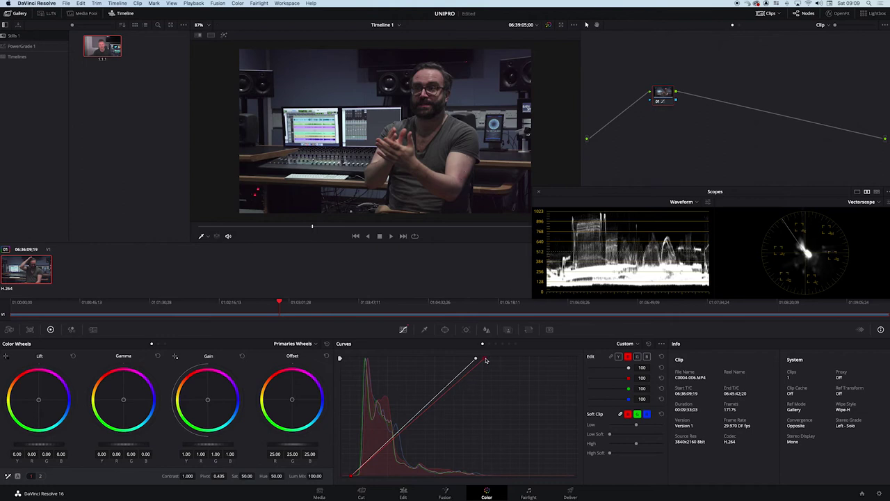
left_click_drag(484, 359, 462, 357)
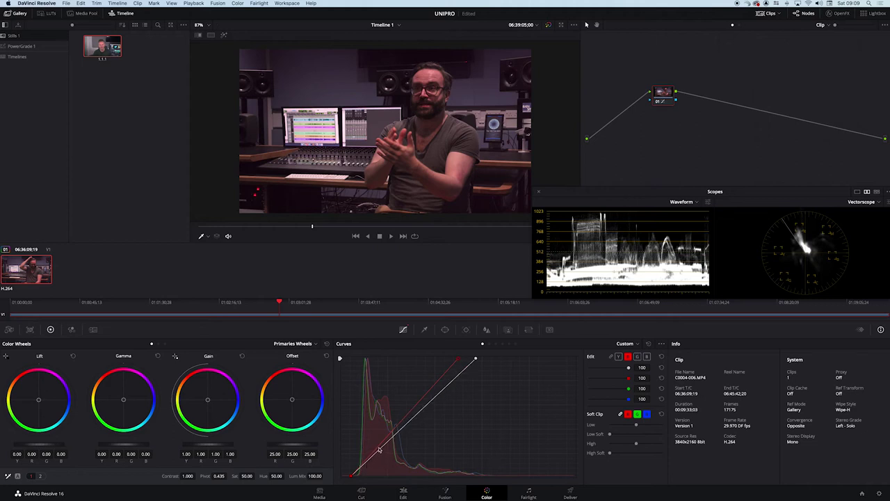
left_click_drag(461, 359, 477, 359)
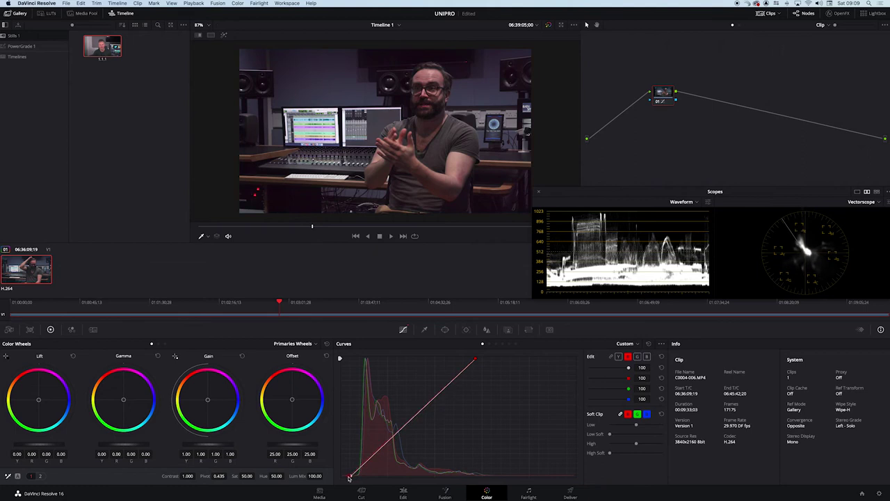
left_click_drag(349, 477, 345, 478)
- Pull the blue curve's top point right to cut blue highlights, then test the green curve's top point
left_click(639, 358)
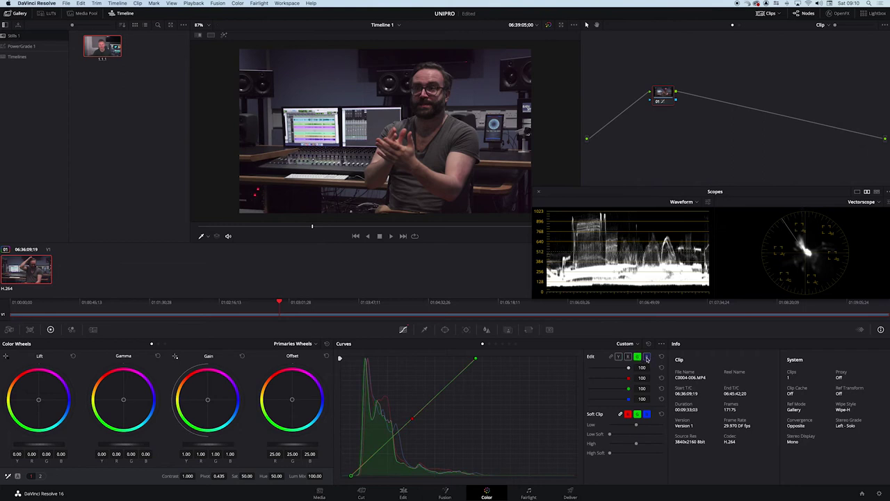
left_click(647, 357)
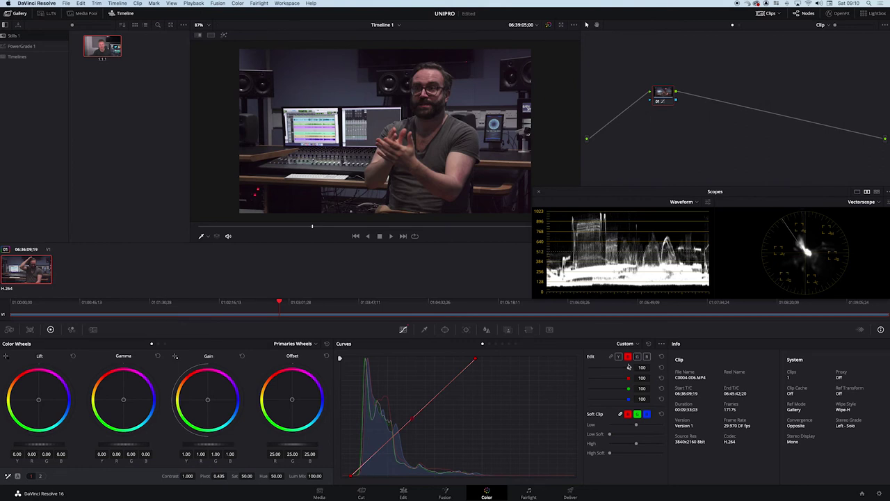
left_click(647, 358)
left_click_drag(476, 360, 484, 359)
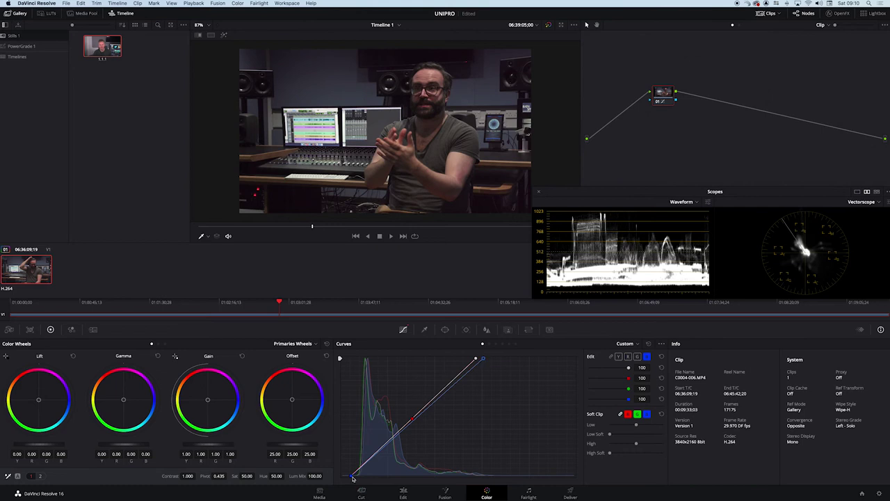
mouse_move(353, 478)
left_mouse_down()
mouse_move(356, 469)
mouse_move(352, 478)
left_mouse_up()
left_click(638, 356)
mouse_move(478, 359)
left_mouse_down()
mouse_move(470, 364)
mouse_move(478, 361)
left_mouse_up()
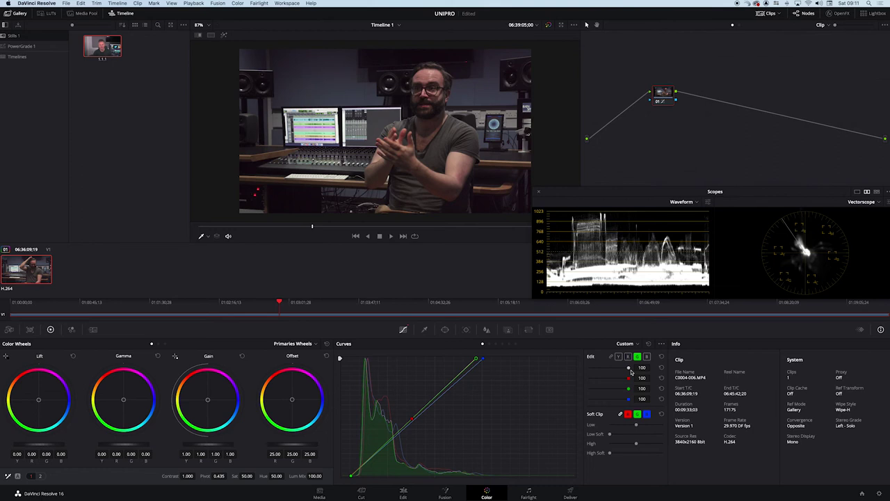
- Try the linked curve intensity, then unlink channels and set the red intensity to 90
left_click(611, 357)
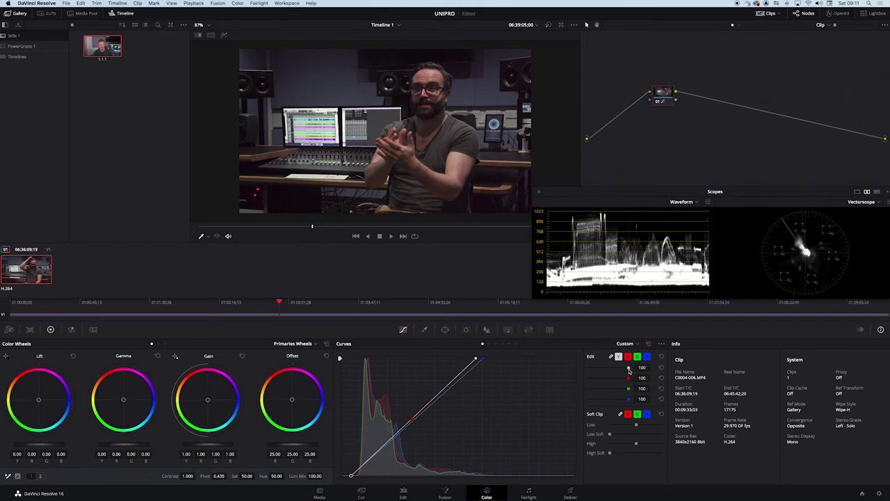
mouse_move(630, 370)
left_mouse_down()
mouse_move(606, 370)
mouse_move(632, 372)
left_mouse_up()
mouse_move(630, 369)
left_mouse_down()
mouse_move(599, 369)
mouse_move(638, 367)
left_mouse_up()
left_click(611, 357)
left_click_drag(630, 378, 633, 403)
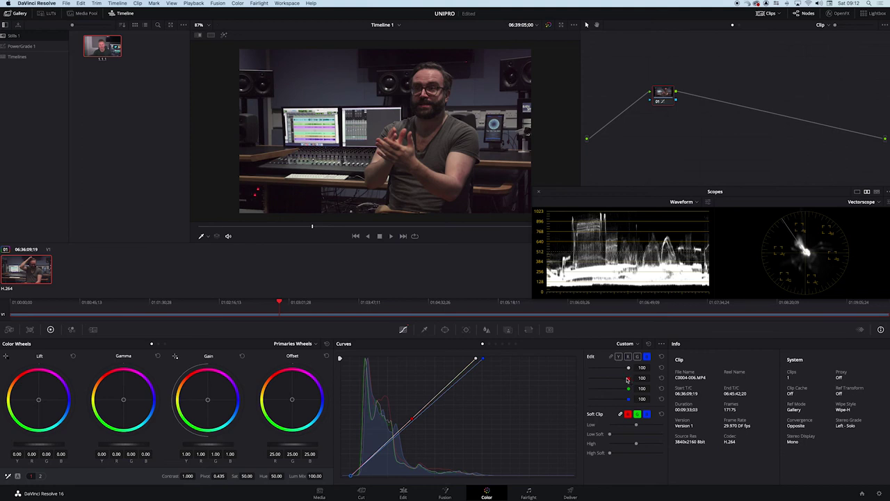
left_click_drag(631, 381, 626, 382)
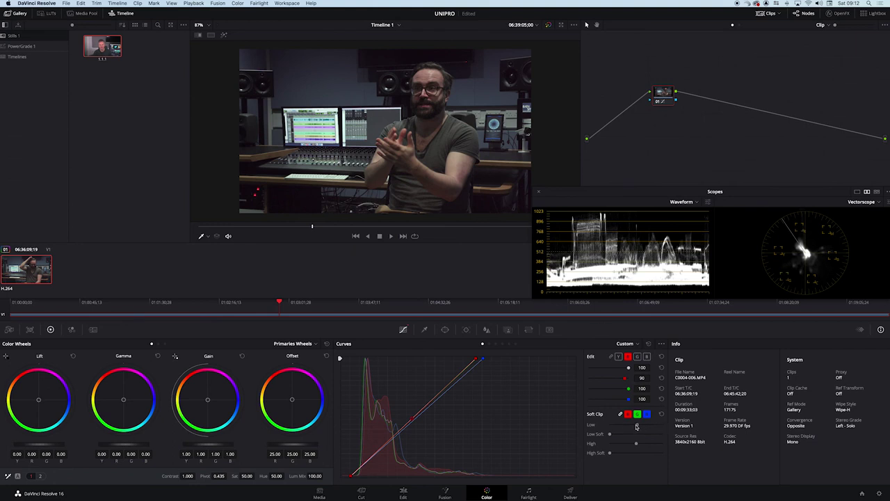
- Raise the Soft Clip Low level and increase the Low Soft amount to compress the shadows
mouse_move(636, 426)
left_mouse_down()
mouse_move(656, 427)
mouse_move(644, 427)
left_mouse_up()
mouse_move(645, 426)
left_mouse_down()
mouse_move(654, 427)
mouse_move(638, 427)
left_mouse_up()
left_click_drag(609, 434, 627, 453)
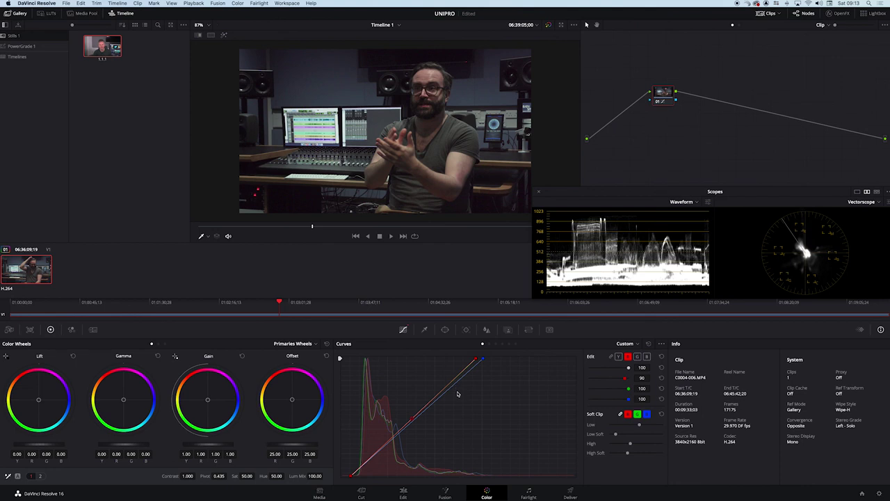
- Toggle the channel link, inspect the red curve alone, then relink Y, R, G and B
left_click(612, 357)
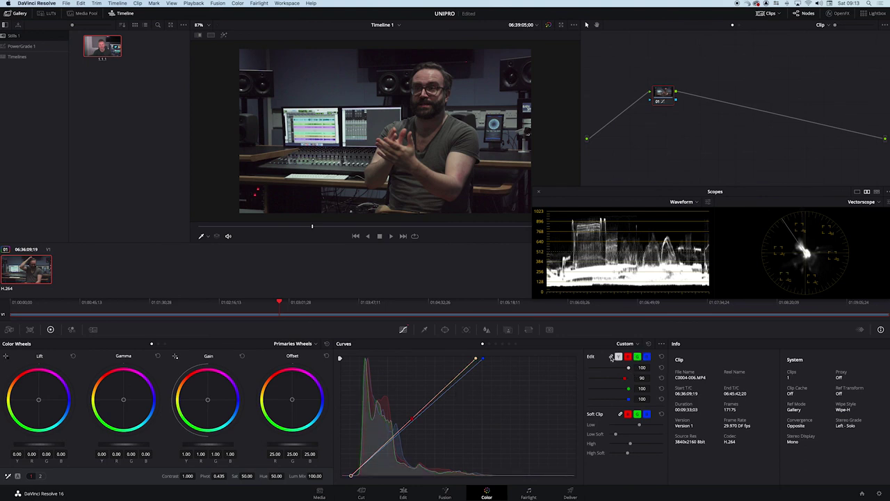
left_click(612, 357)
left_click(628, 357)
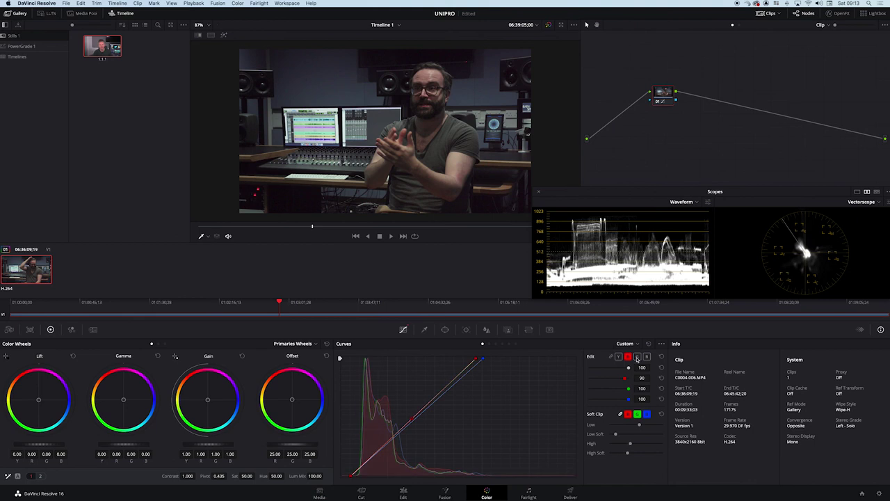
left_click(611, 357)
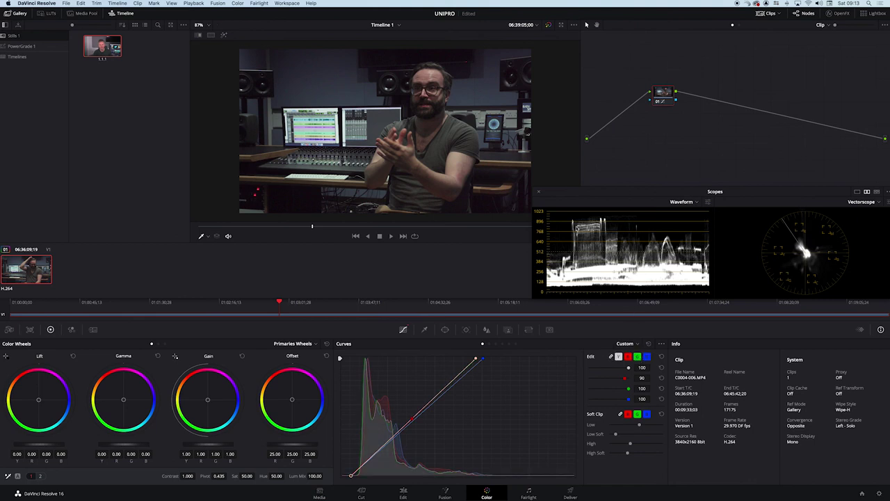